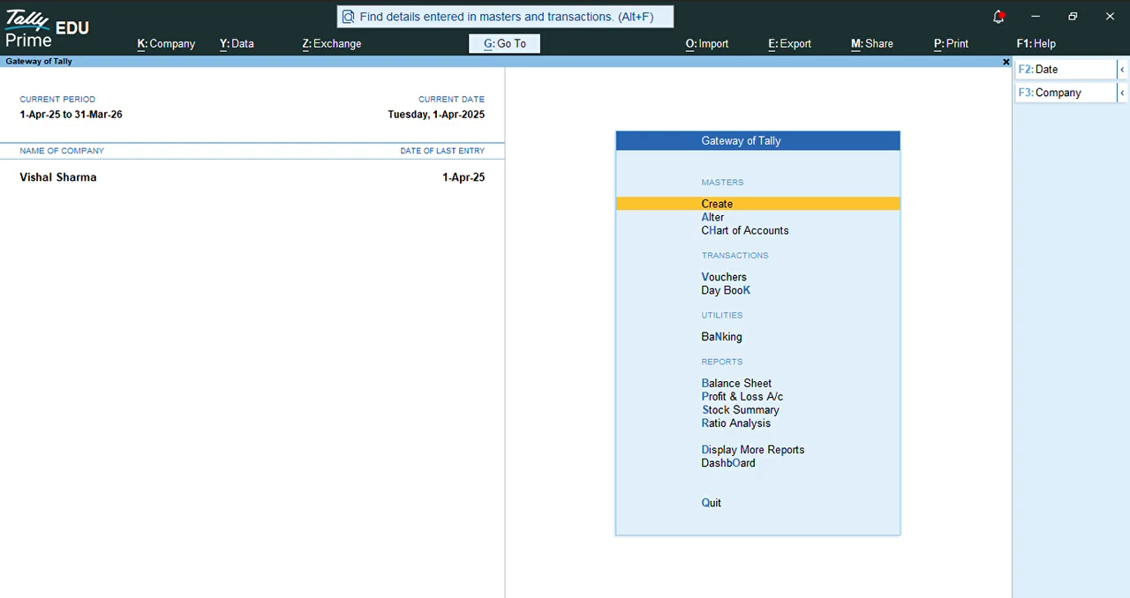
# Step: Load the company SS ASSOCIATES L L P from the list of available companies
pyautogui.press('F3')
pyautogui.press('Up')
pyautogui.press('Up')
pyautogui.press('Up')
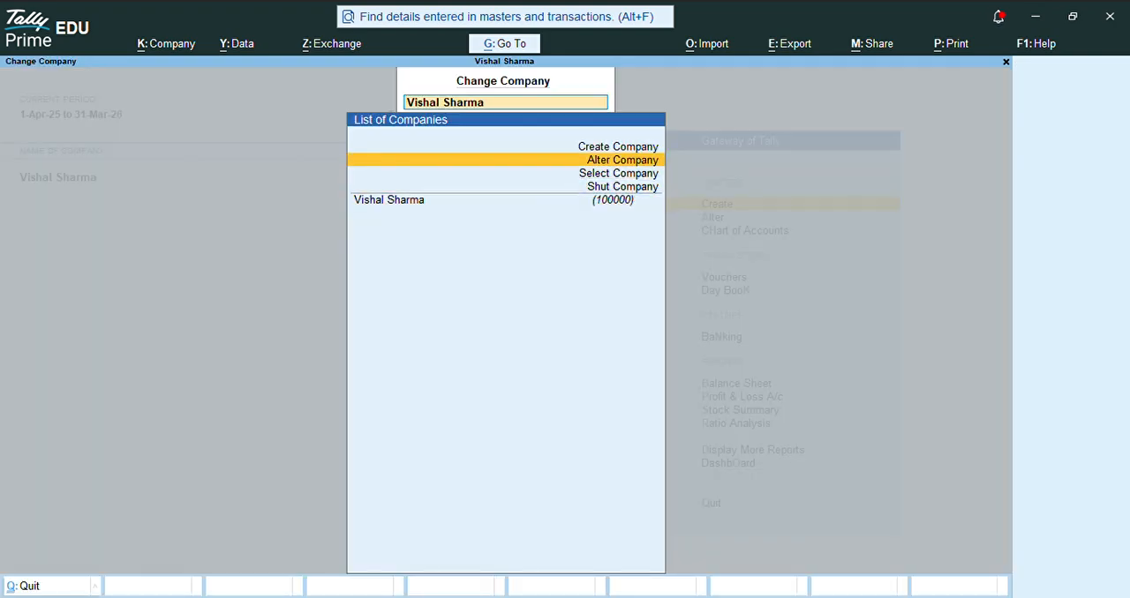
pyautogui.press('Down')
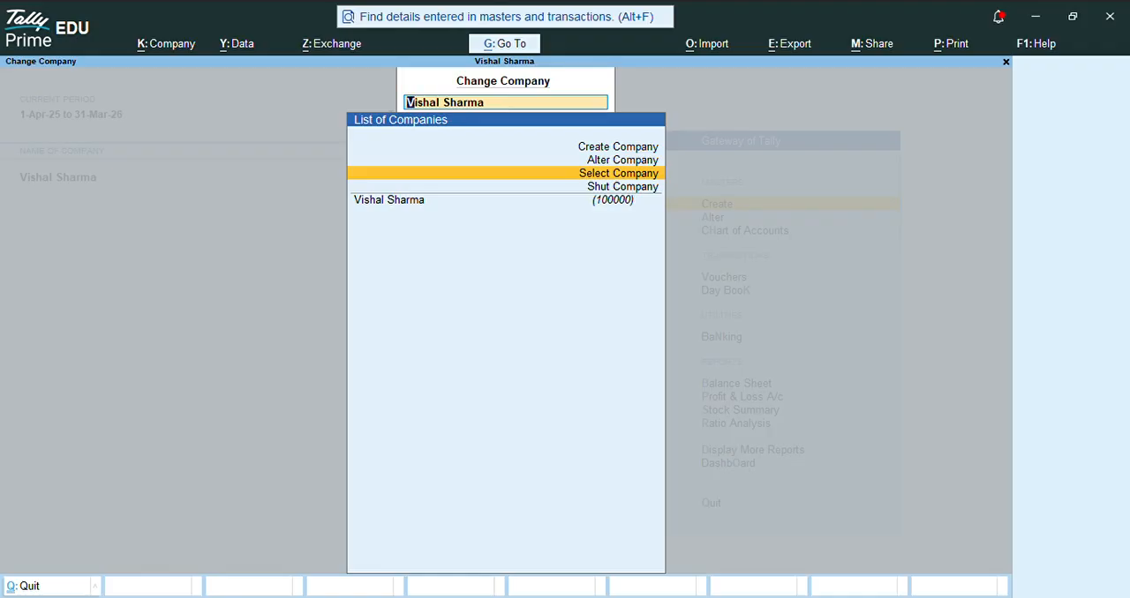
pyautogui.press('Return')
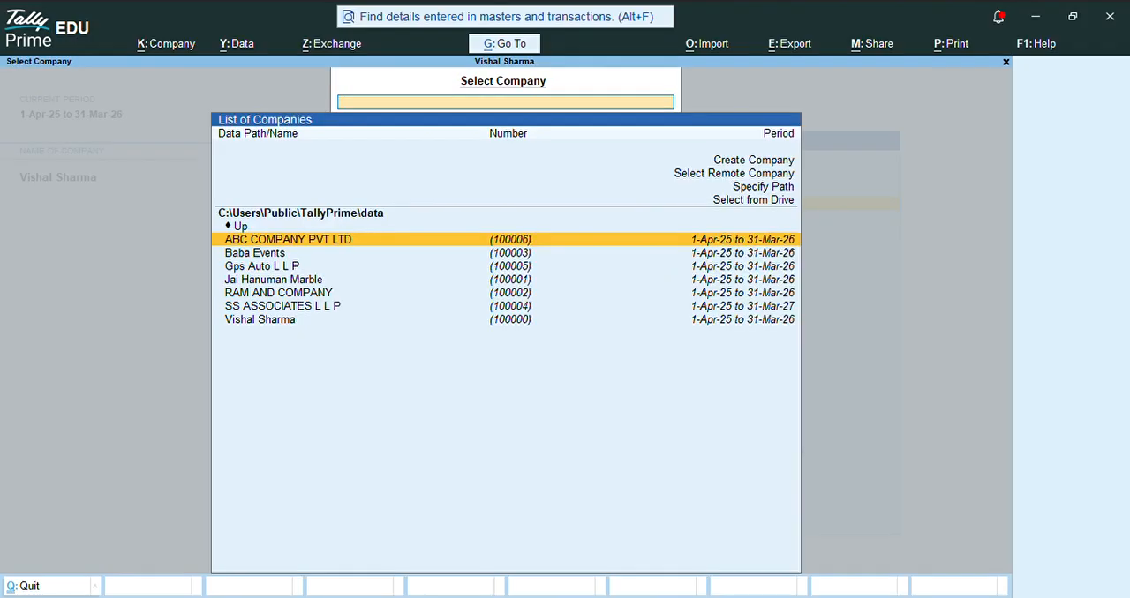
pyautogui.press('Down')
pyautogui.press('Down')
pyautogui.press('Down')
pyautogui.press('Down')
pyautogui.press('Down')
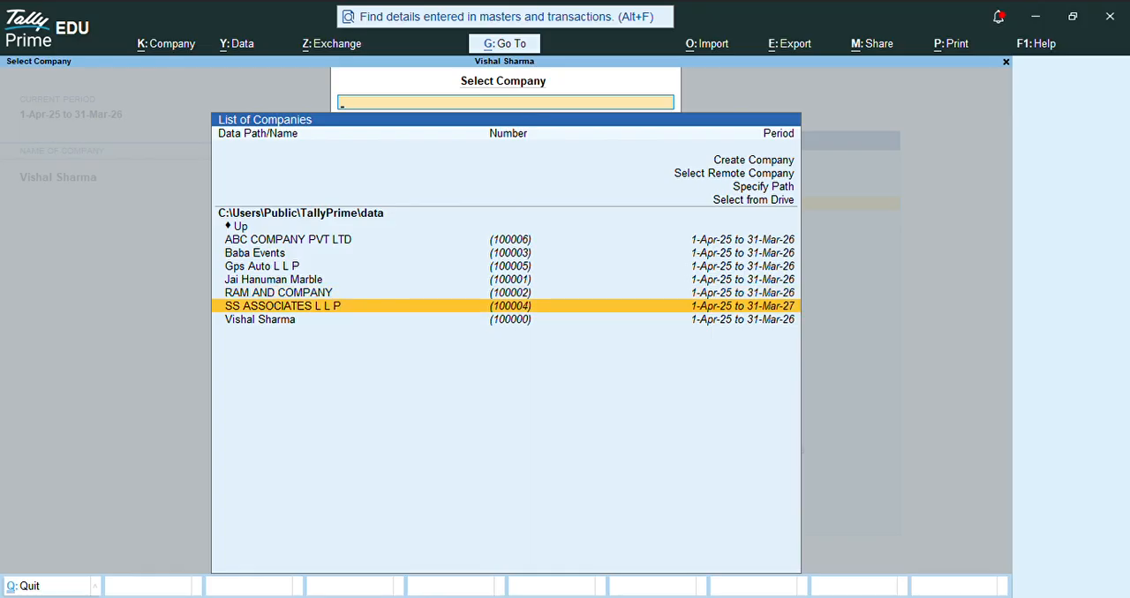
pyautogui.press('Return')
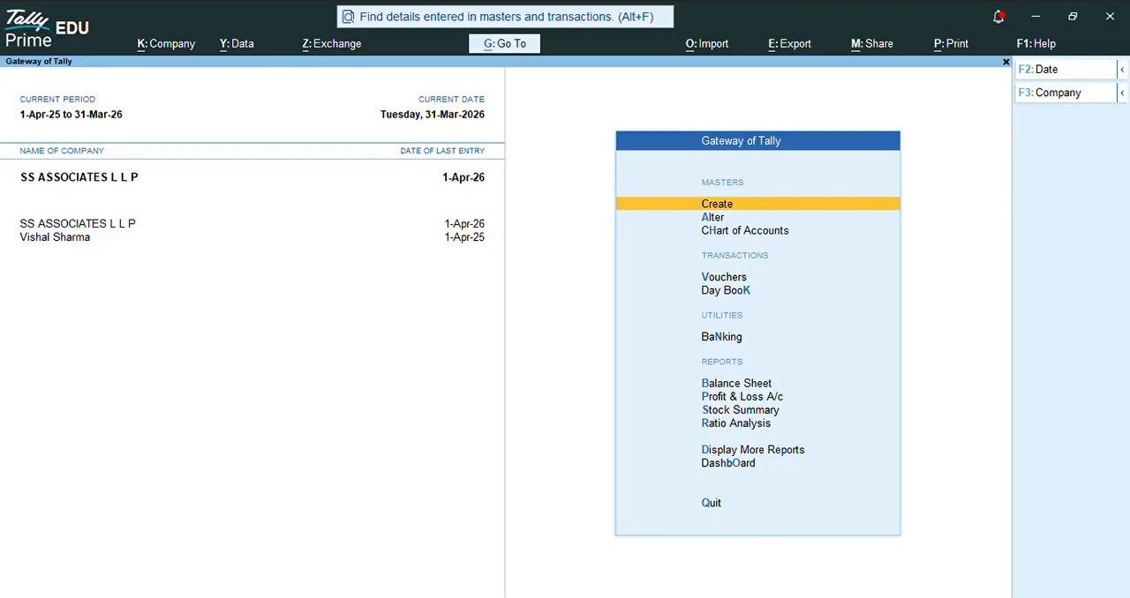
# Step: Open the Sales Register and drill down to the list of April sales vouchers
pyautogui.press('d')
pyautogui.press('a')
pyautogui.press('s')
pyautogui.press('Up')
pyautogui.press('Up')
pyautogui.press('Up')
pyautogui.press('Up')
pyautogui.press('Up')
pyautogui.press('Up')
pyautogui.press('Up')
pyautogui.press('Up')
pyautogui.press('Up')
pyautogui.press('Up')
pyautogui.press('Up')
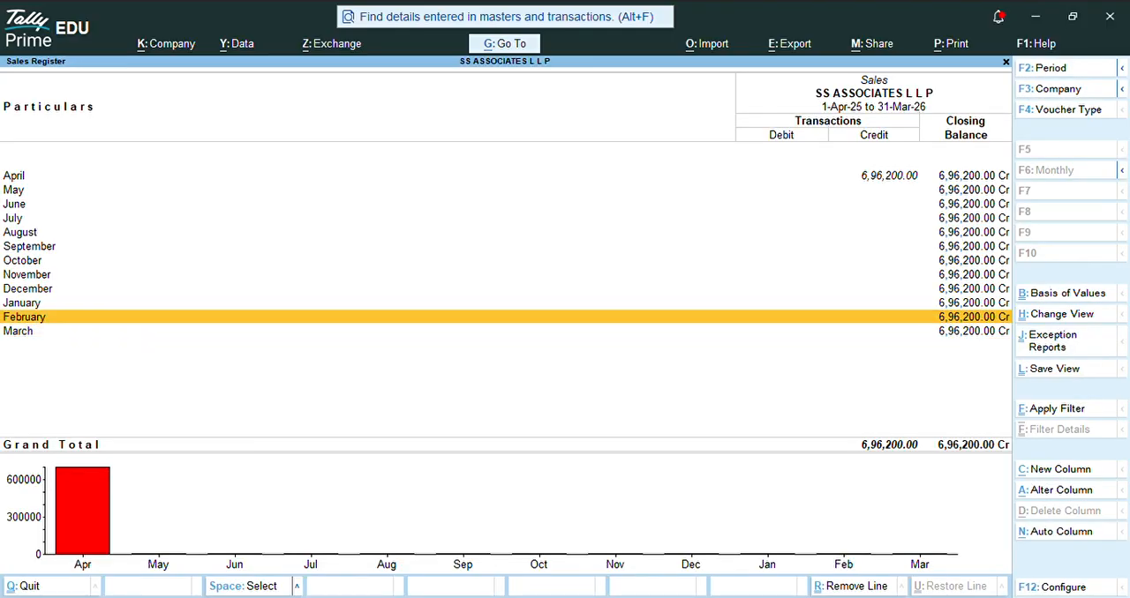
pyautogui.press('Return')
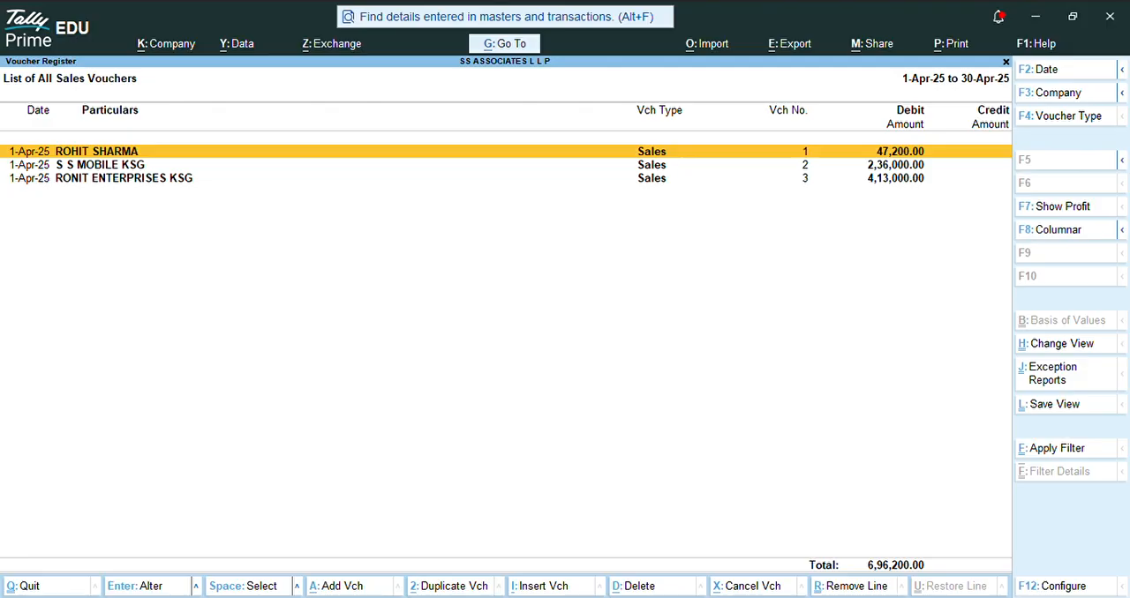
# Step: Inspect the RONIT ENTERPRISES KSG sales voucher, then leave it and the sales reports without saving
pyautogui.press('Down')
pyautogui.press('Down')
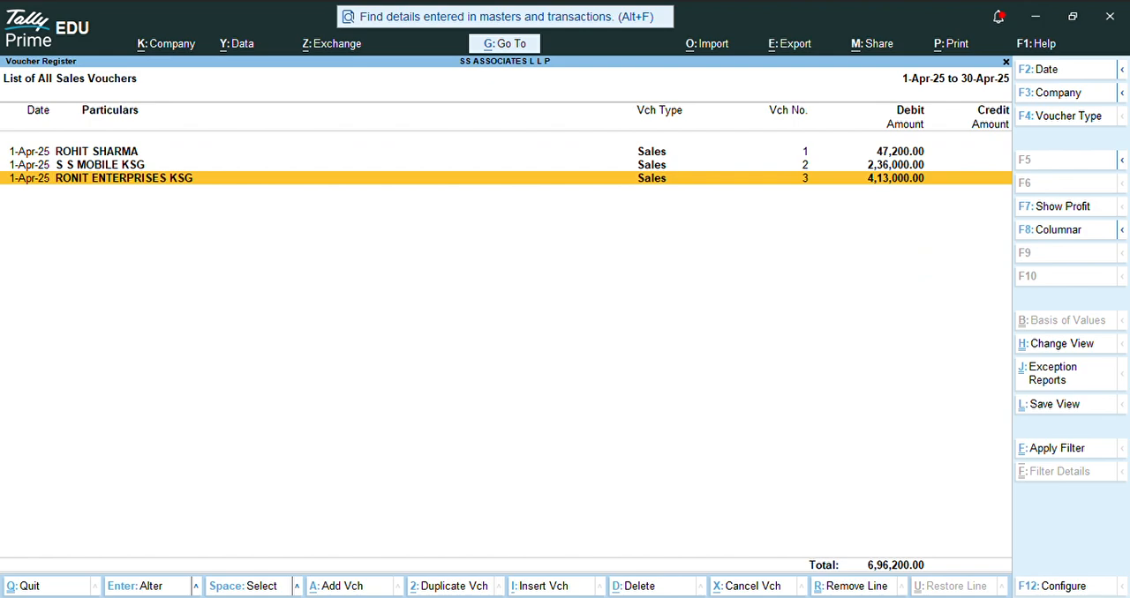
pyautogui.press('Return')
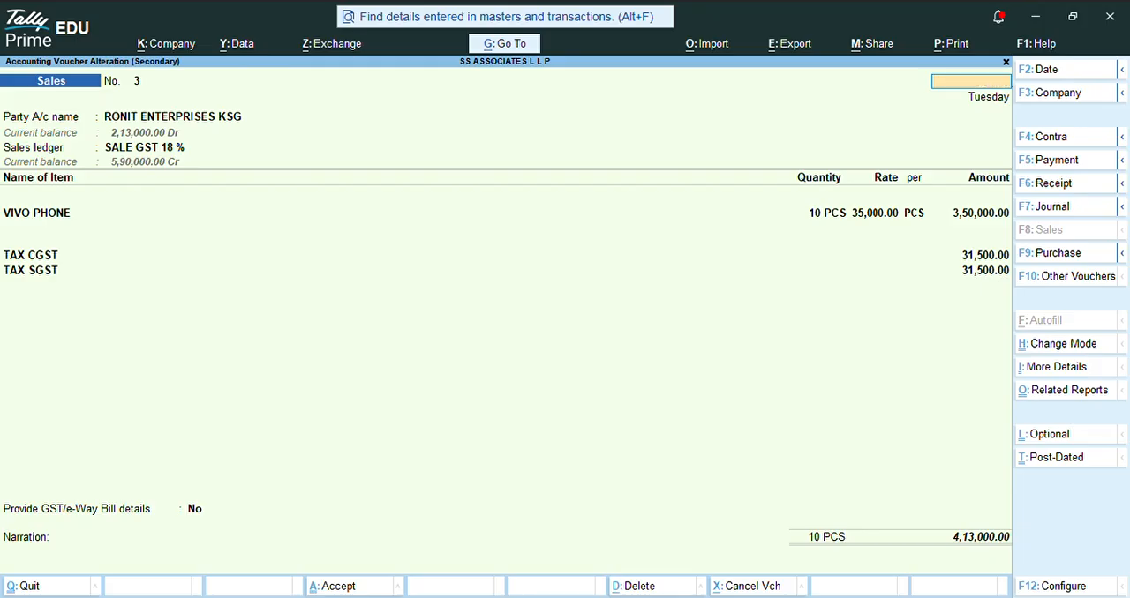
pyautogui.press('Escape')
pyautogui.press('y')
pyautogui.press('Escape')
pyautogui.press('Escape')
pyautogui.press('Escape')
pyautogui.press('Escape')
pyautogui.press('Escape')
pyautogui.press('Escape')
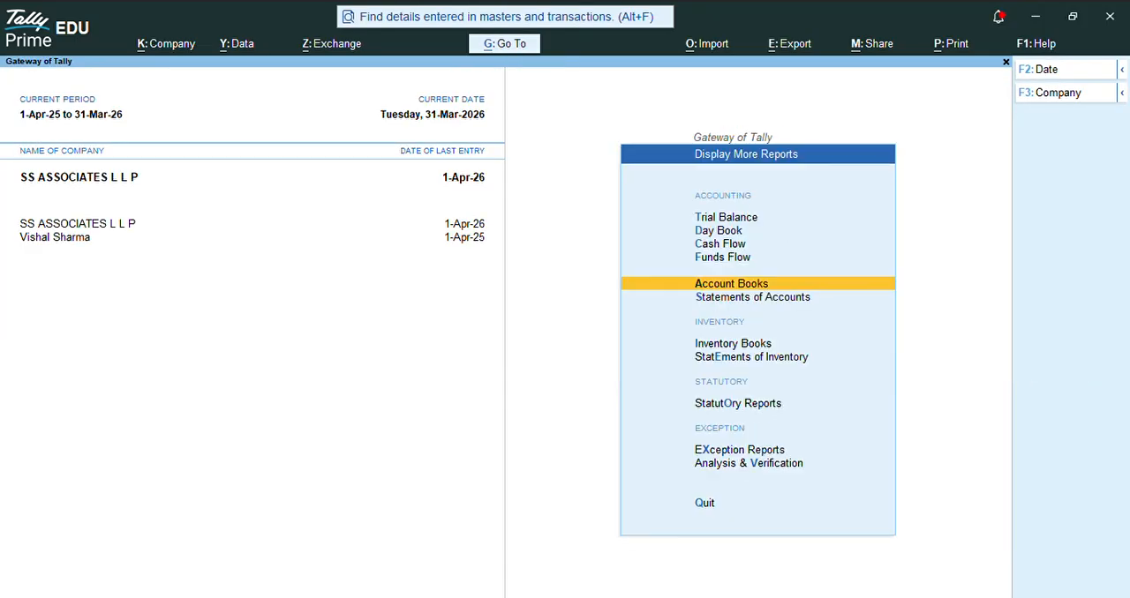
# Step: Start a new voucher entry and change its voucher type to Credit Note
pyautogui.press('Down')
pyautogui.press('Down')
pyautogui.press('Down')
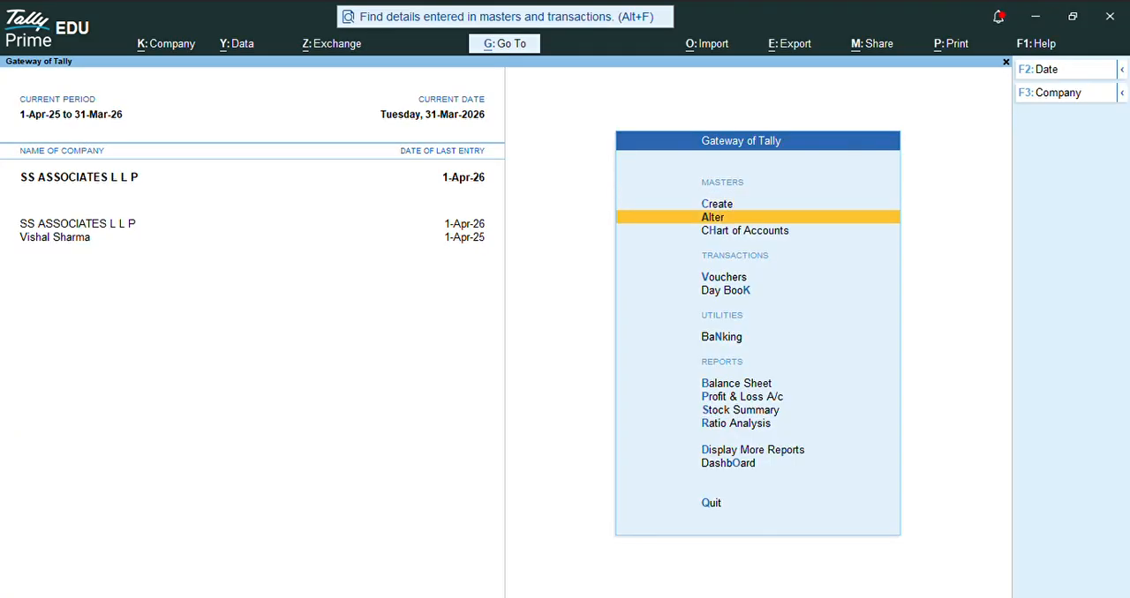
pyautogui.press('Return')
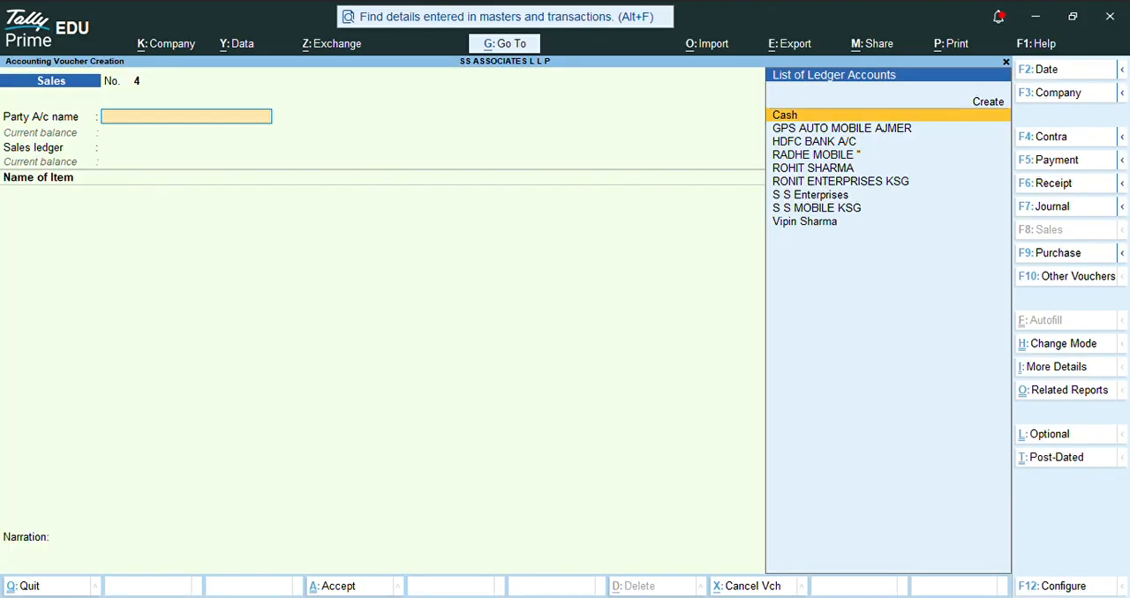
pyautogui.click(1056, 289)
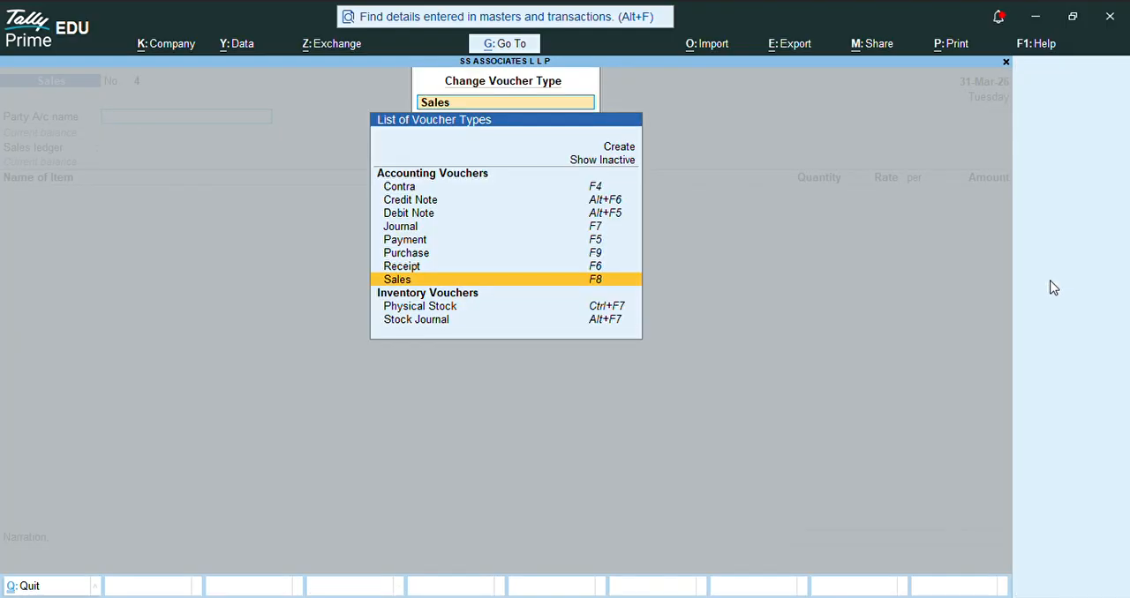
pyautogui.press('Up')
pyautogui.press('Up')
pyautogui.press('Up')
pyautogui.press('Up')
pyautogui.press('Up')
pyautogui.press('Up')
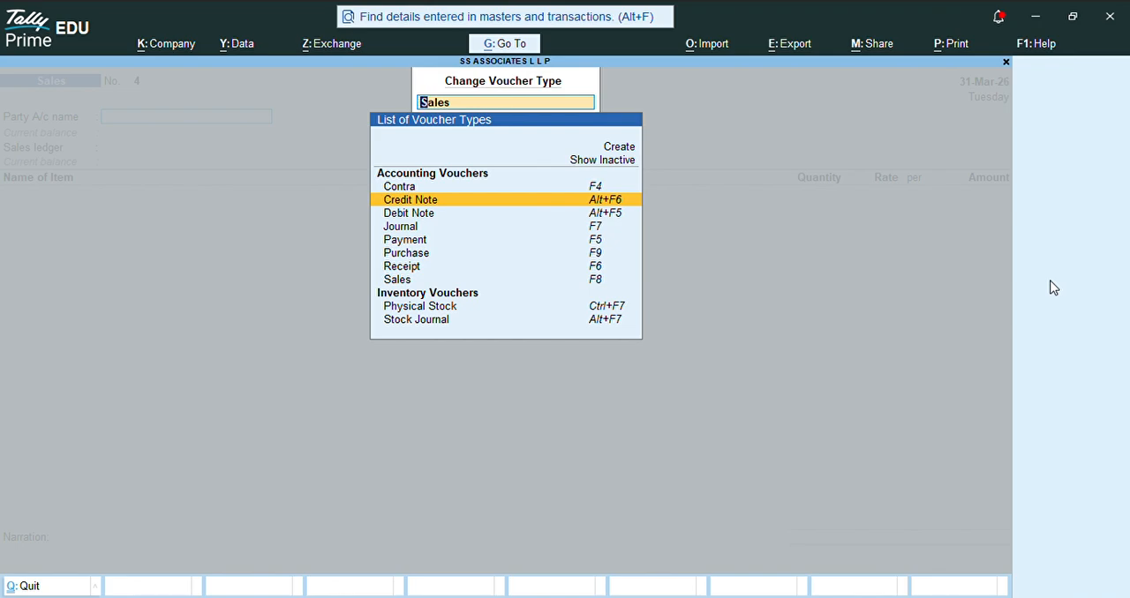
pyautogui.press('Return')
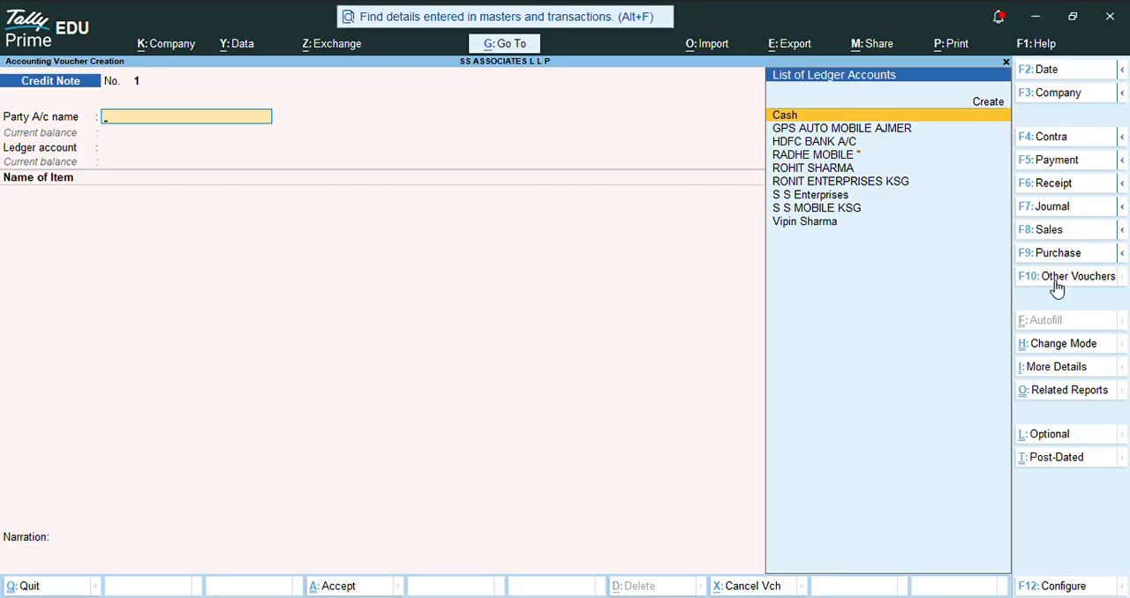
# Step: Set the credit note's party account to RONIT ENTERPRISES KSG
pyautogui.press('Down')
pyautogui.press('Down')
pyautogui.press('Down')
pyautogui.press('Down')
pyautogui.press('Down')
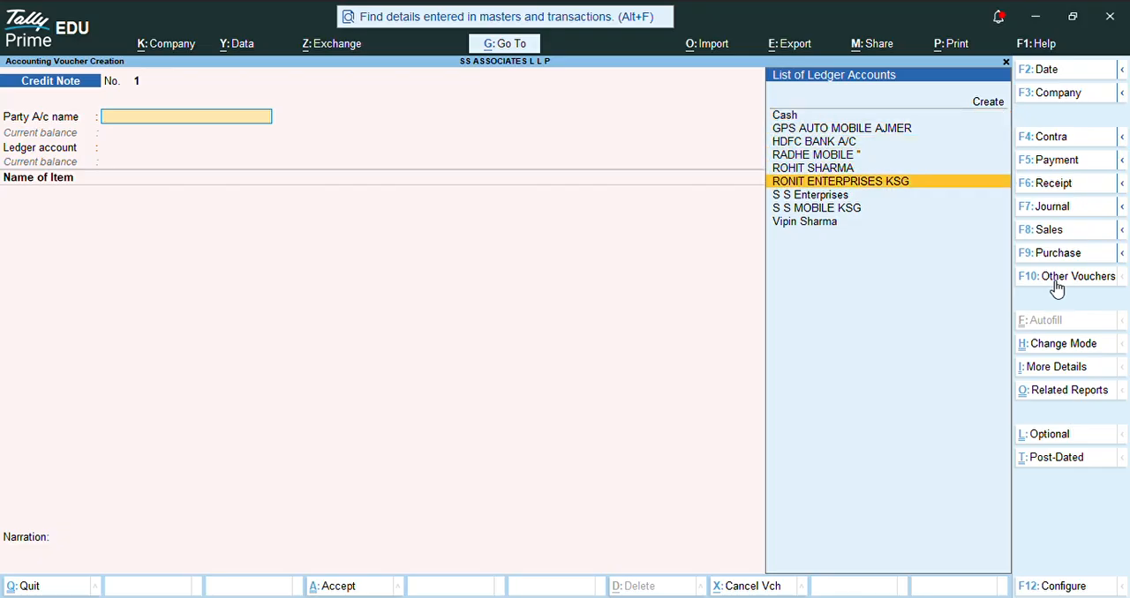
pyautogui.press('Return')
pyautogui.press('Return')
pyautogui.press('Return')
pyautogui.press('Return')
pyautogui.press('Return')
pyautogui.press('Return')
pyautogui.press('Return')
pyautogui.press('Return')
pyautogui.press('Return')
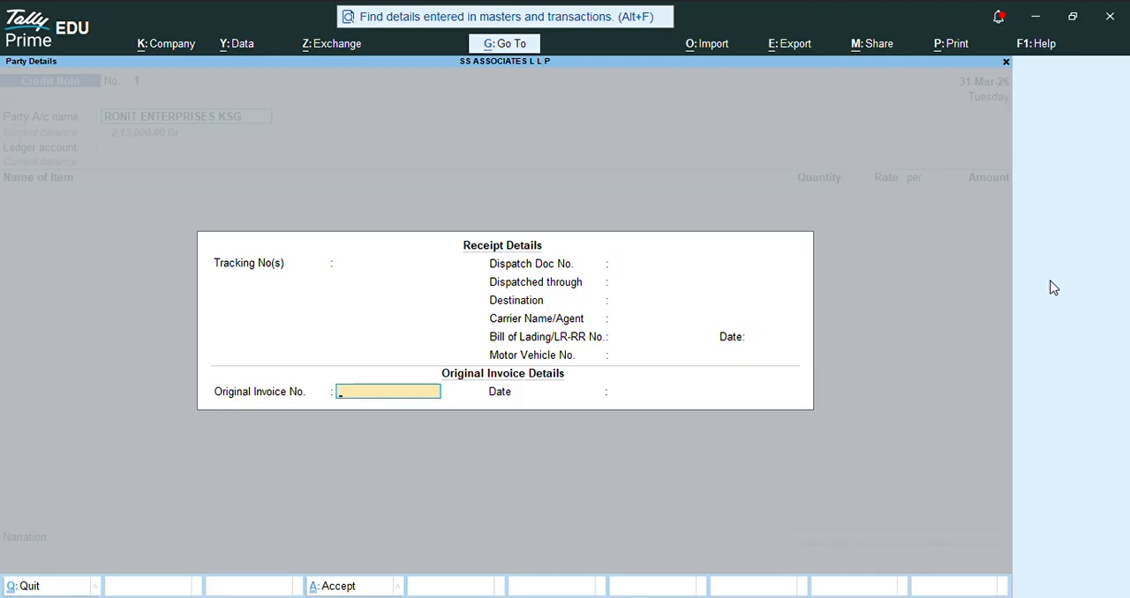
# Step: Leave the receipt details blank and enter original invoice number 10 dated 31-Mar-26
pyautogui.write('10')
pyautogui.press('Return')
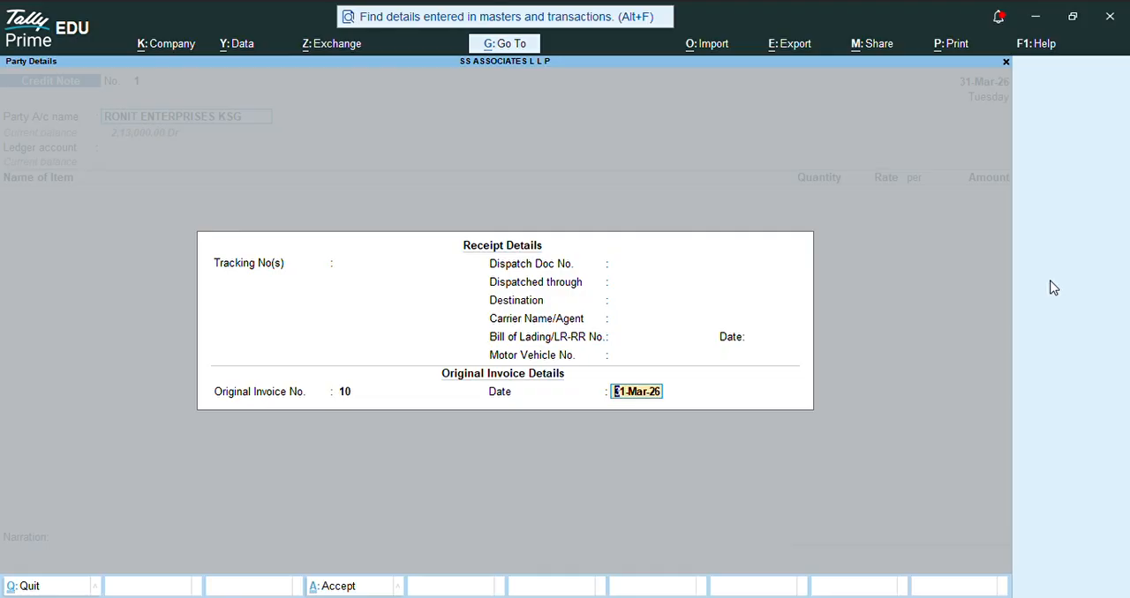
pyautogui.press('Return')
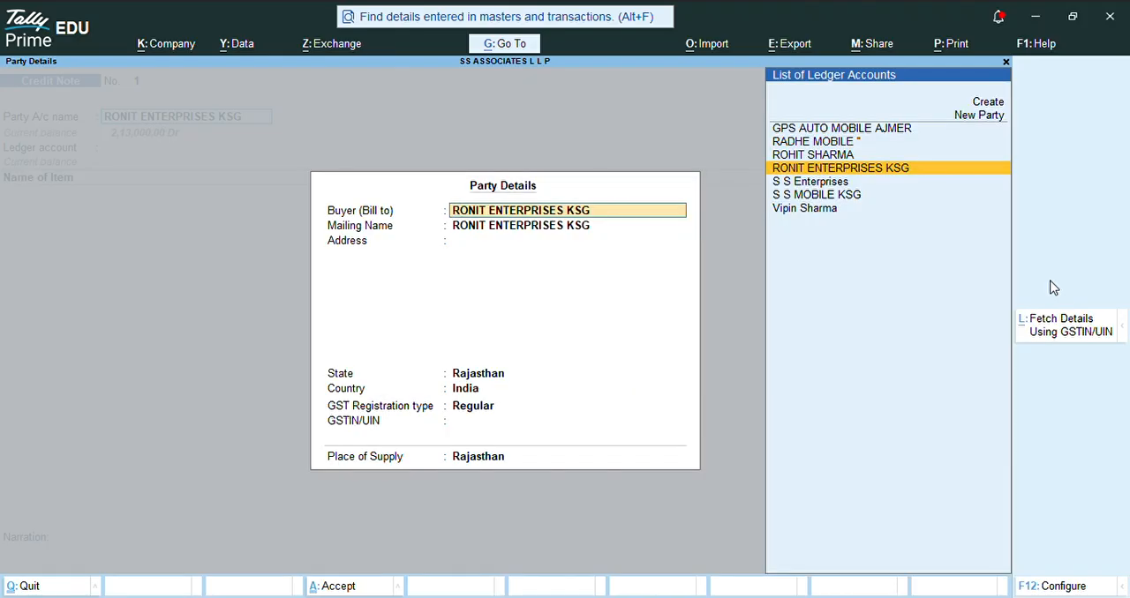
# Step: Accept the party details and choose SALE GST 18 % as the ledger account
pyautogui.press('Return')
pyautogui.press('Return')
pyautogui.press('Return')
pyautogui.press('Return')
pyautogui.press('Return')
pyautogui.press('Return')
pyautogui.press('Return')
pyautogui.press('Return')
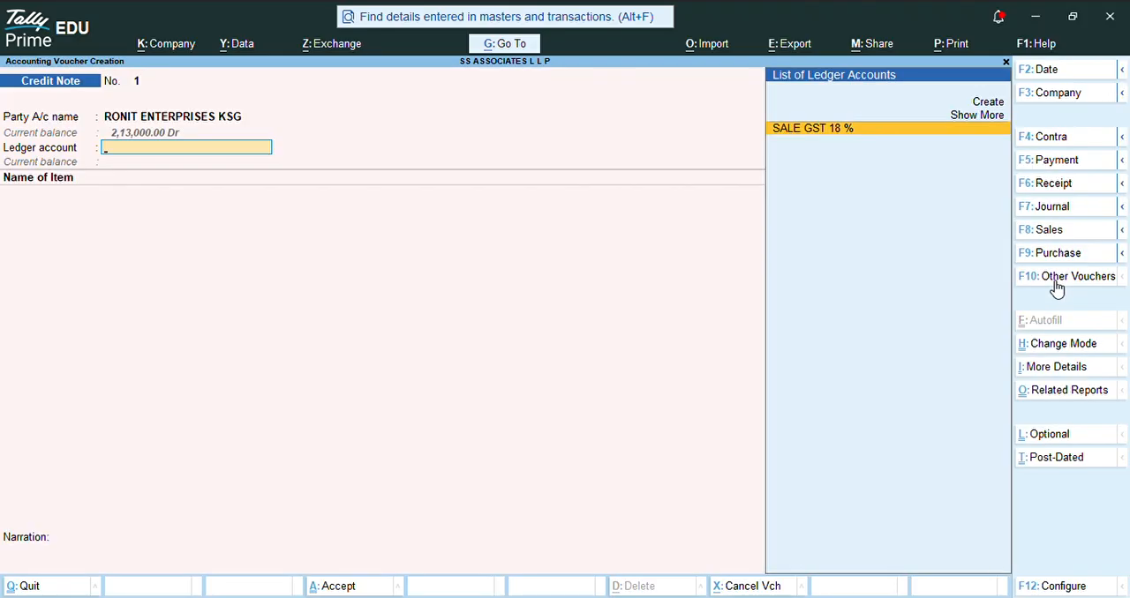
pyautogui.press('Return')
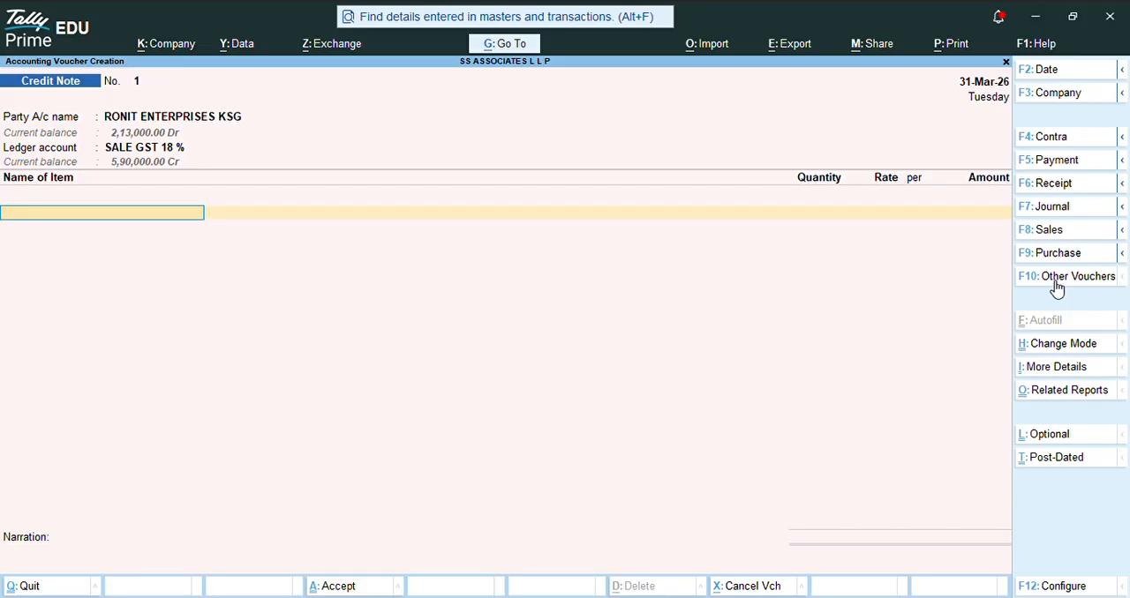
# Step: Add the returned item VIVO PHONE with quantity 1 PCS at a rate of 35,000.00, then end the item list
pyautogui.write('M')
pyautogui.press('BackSpace')
pyautogui.write('V')
pyautogui.press('Return')
pyautogui.write('1')
pyautogui.press('Return')
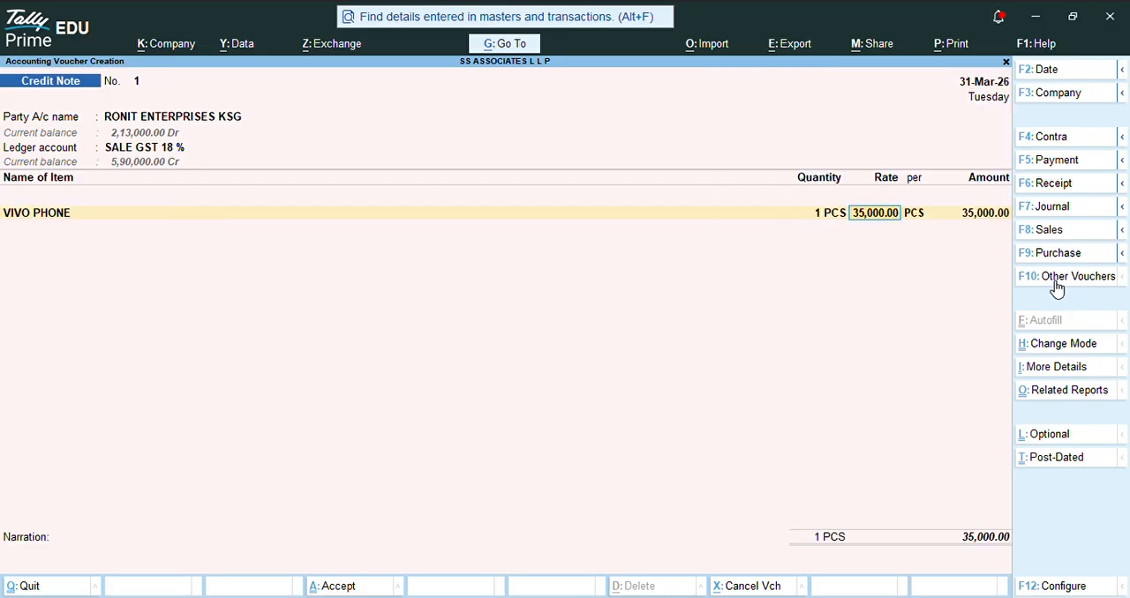
pyautogui.press('Return')
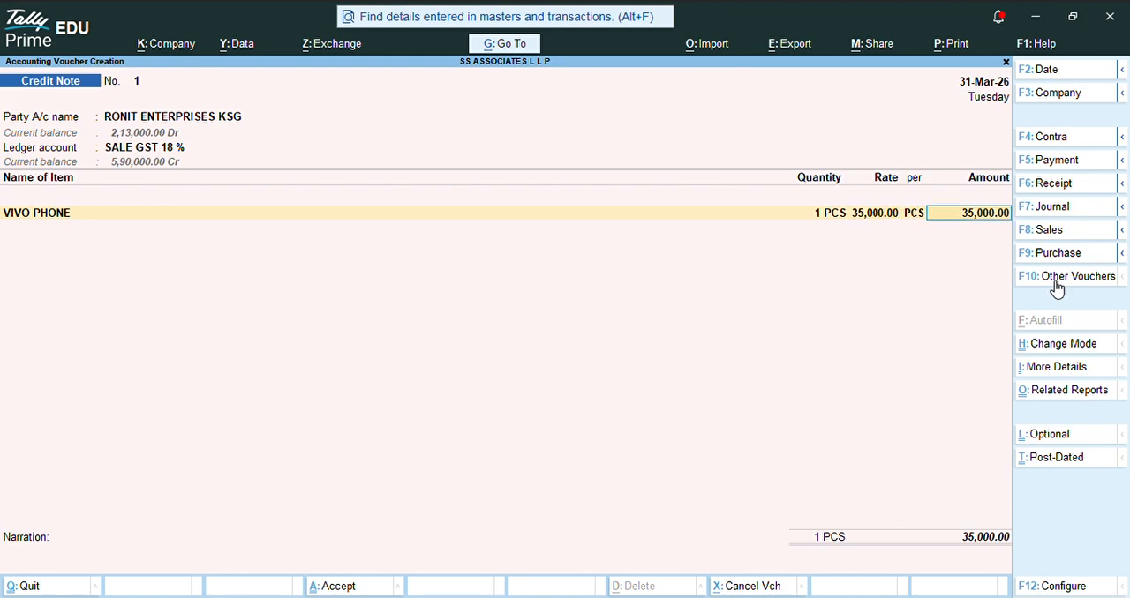
pyautogui.press('Return')
pyautogui.press('Return')
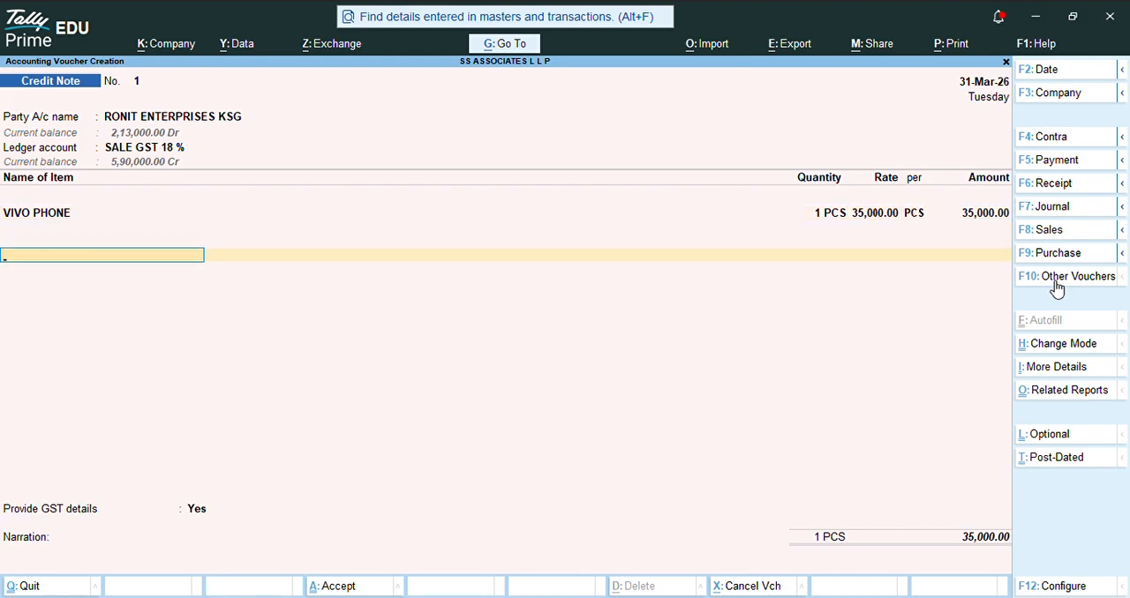
# Step: Add the TAX CGST and TAX SGST ledgers below the item with their calculated amounts
pyautogui.write('TA')
pyautogui.press('Return')
pyautogui.press('Return')
pyautogui.write('TA')
pyautogui.press('Down')
pyautogui.press('Return')
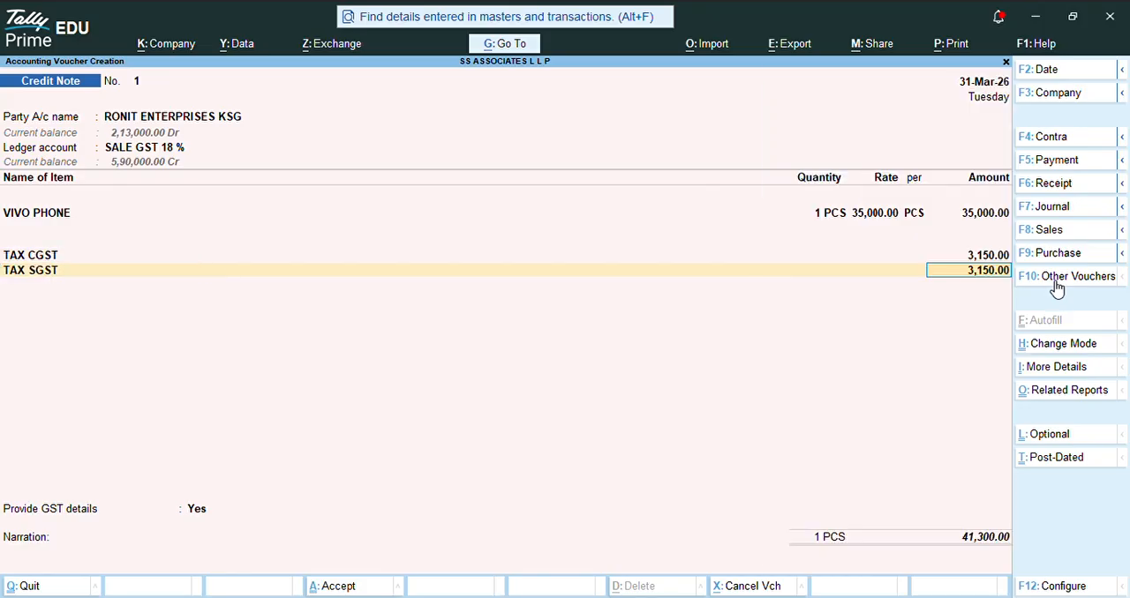
pyautogui.press('Return')
# Step: Set Provide GST details to No, save the credit note without a narration, and leave voucher entry
pyautogui.press('Return')
pyautogui.press('Down')
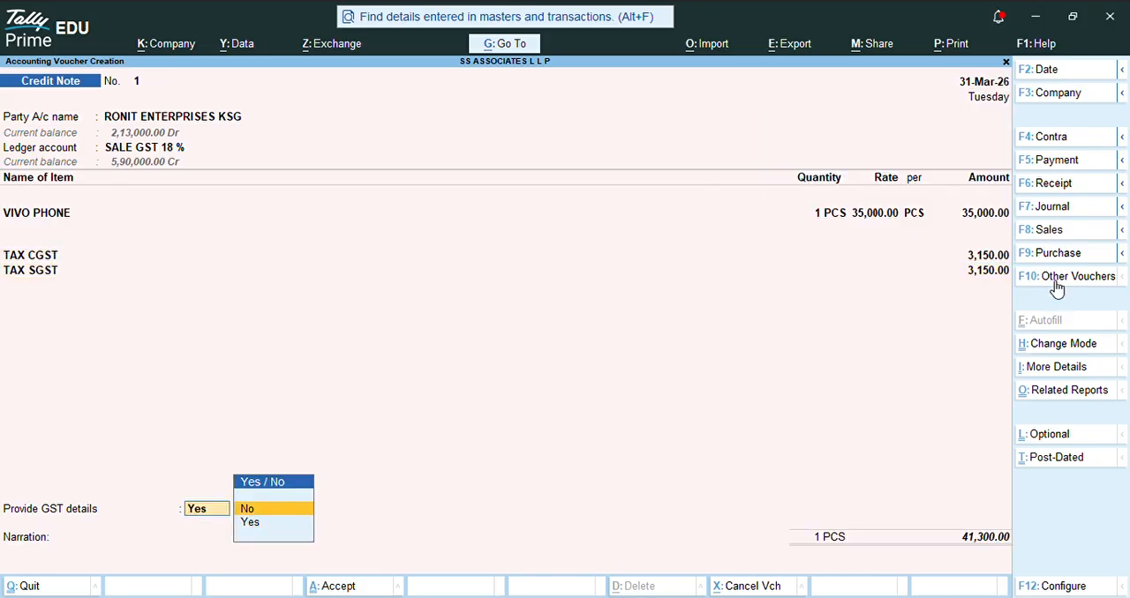
pyautogui.press('Return')
pyautogui.press('Return')
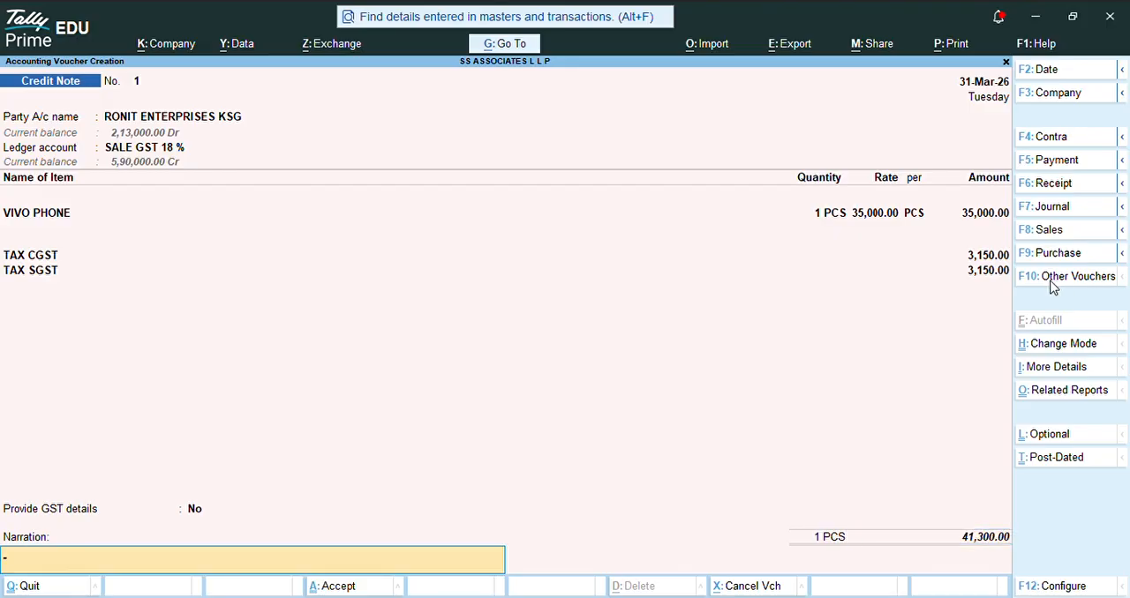
pyautogui.press('Return')
pyautogui.press('Return')
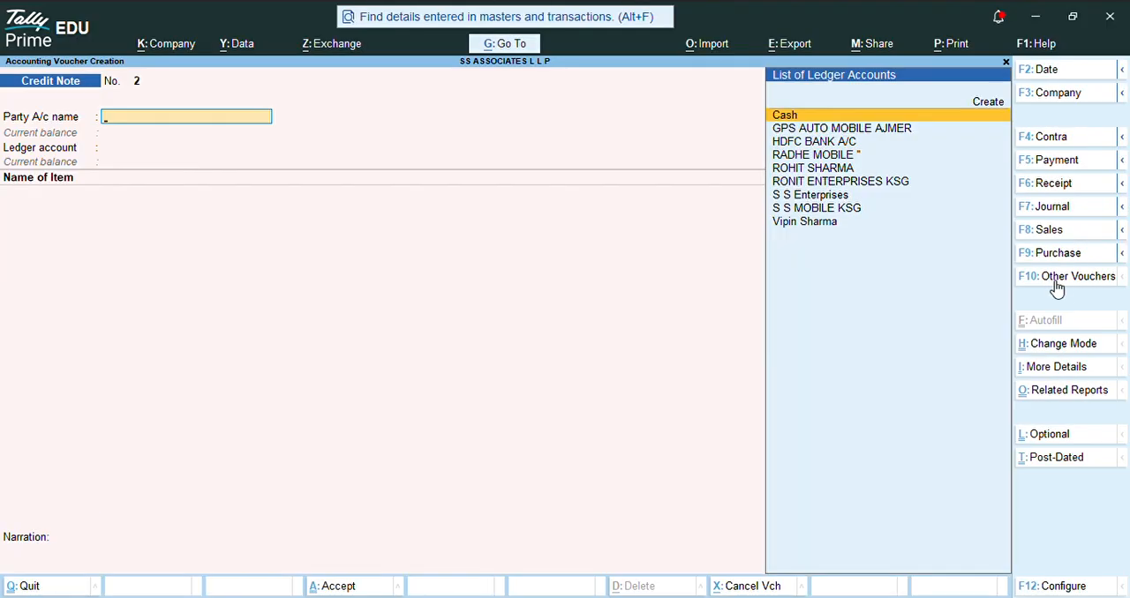
pyautogui.press('Escape')
pyautogui.press('Escape')
pyautogui.press('Escape')
# Step: Open the RONIT ENTERPRISES KSG ledger report from the account books
pyautogui.press('d')
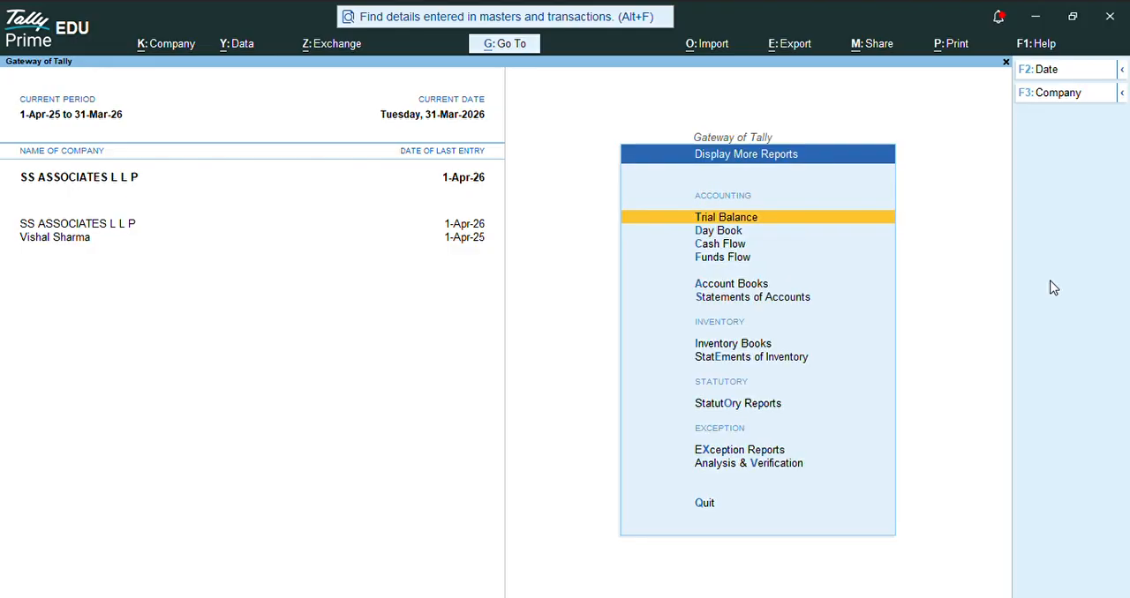
pyautogui.press('a')
pyautogui.write('l')
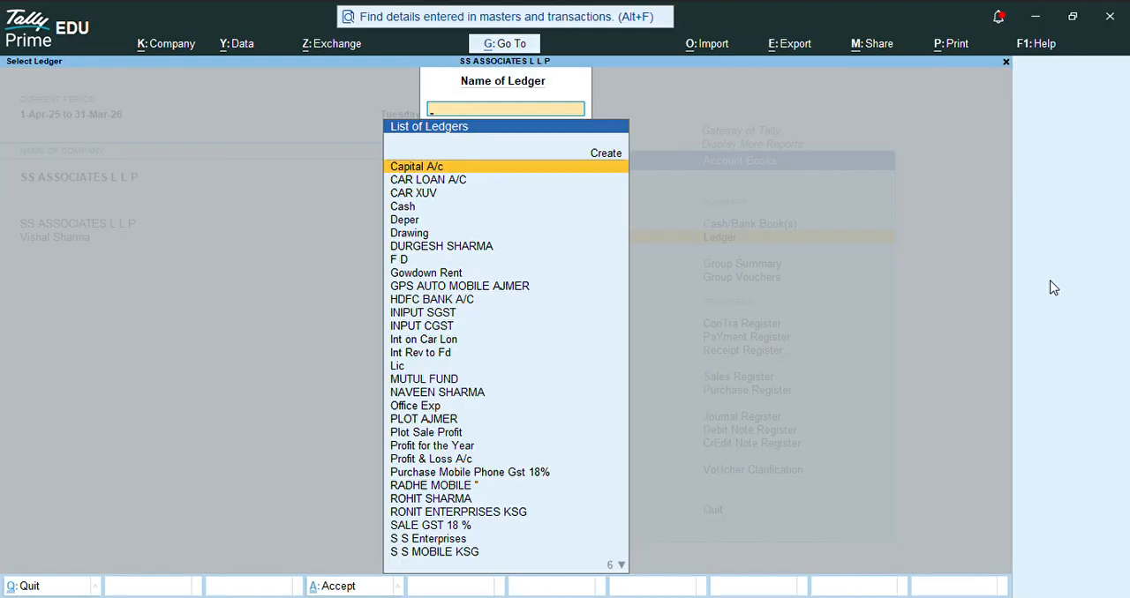
pyautogui.write('RO')
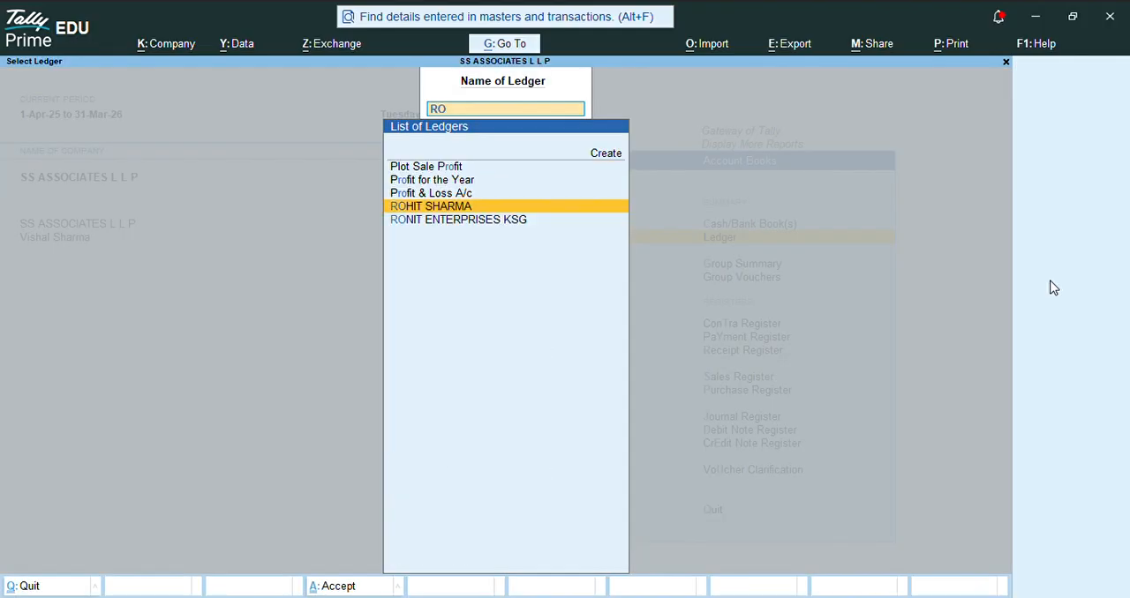
pyautogui.press('Return')
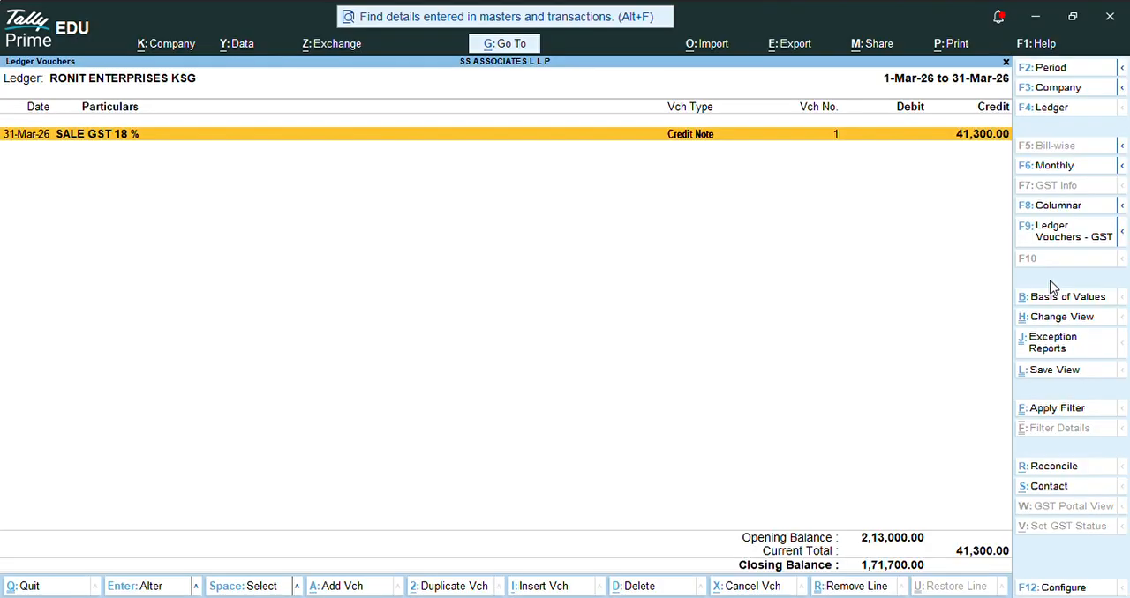
# Step: Set the ledger report's period to 1-Apr-25 to 31-Mar-26
pyautogui.press('Return')
pyautogui.press('Escape')
pyautogui.press('F2')
pyautogui.press('space')
pyautogui.press('Return')
pyautogui.press('Return')
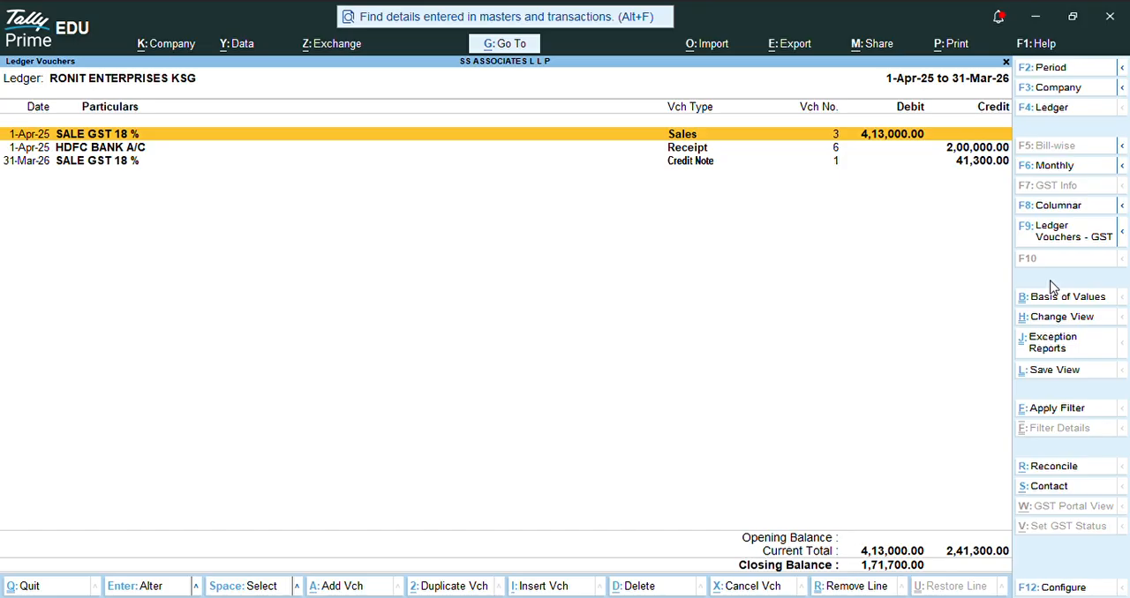
# Step: Open the 31-Mar-26 Credit Note entry from the ledger to review its details
pyautogui.press('Down')
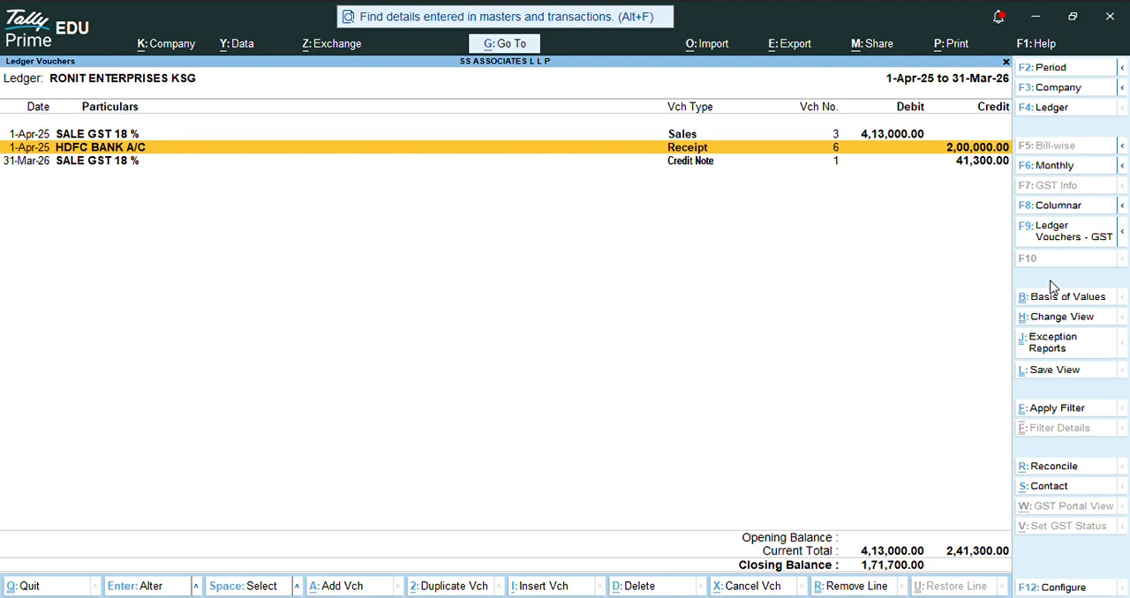
pyautogui.press('Down')
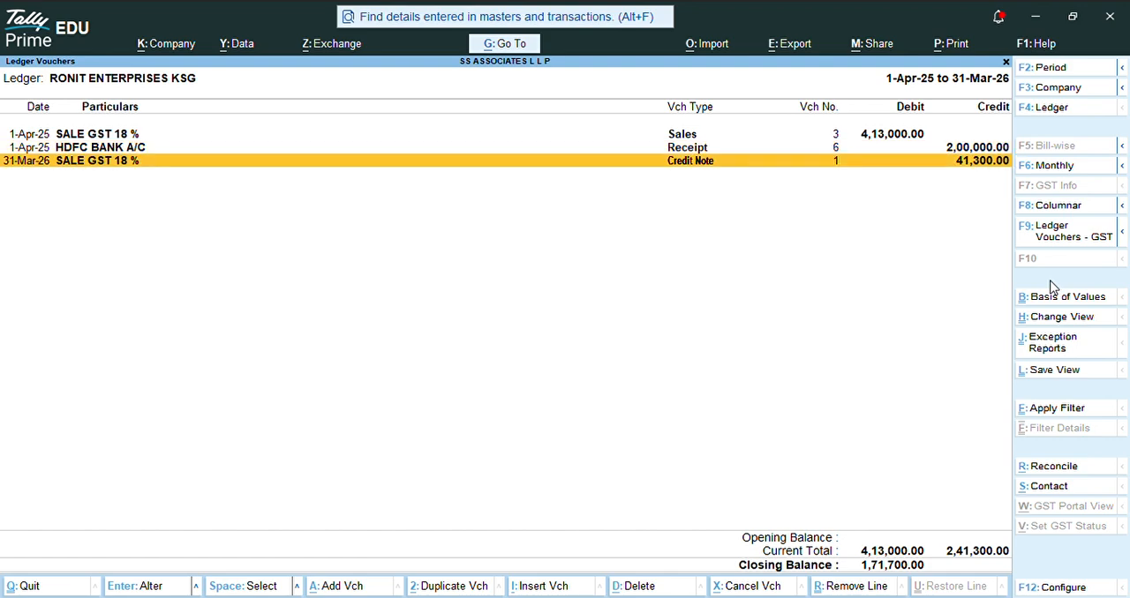
pyautogui.press('Return')
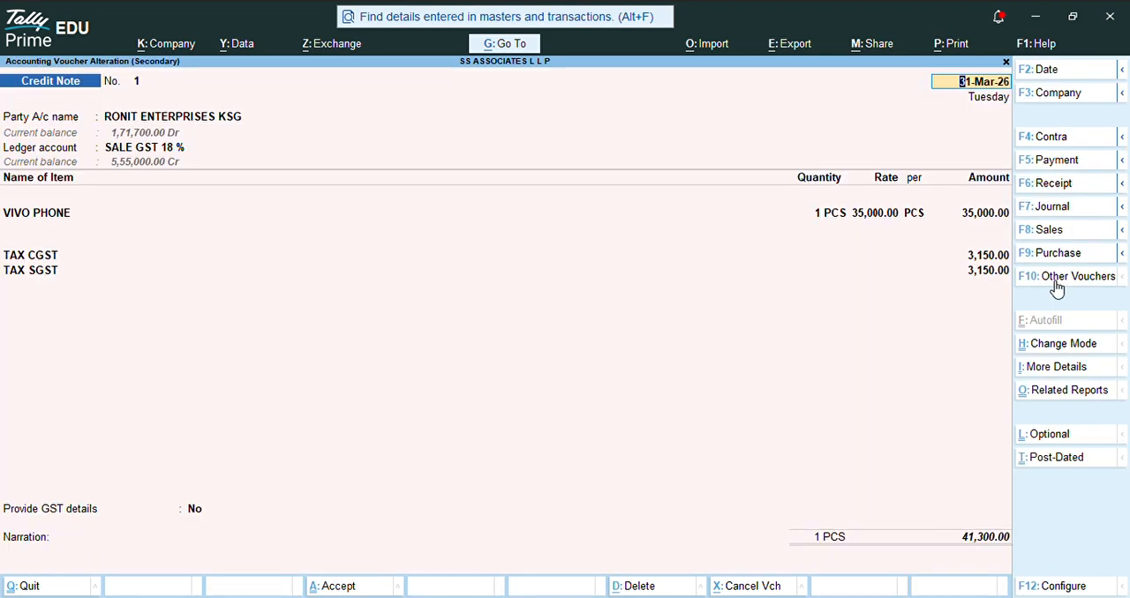